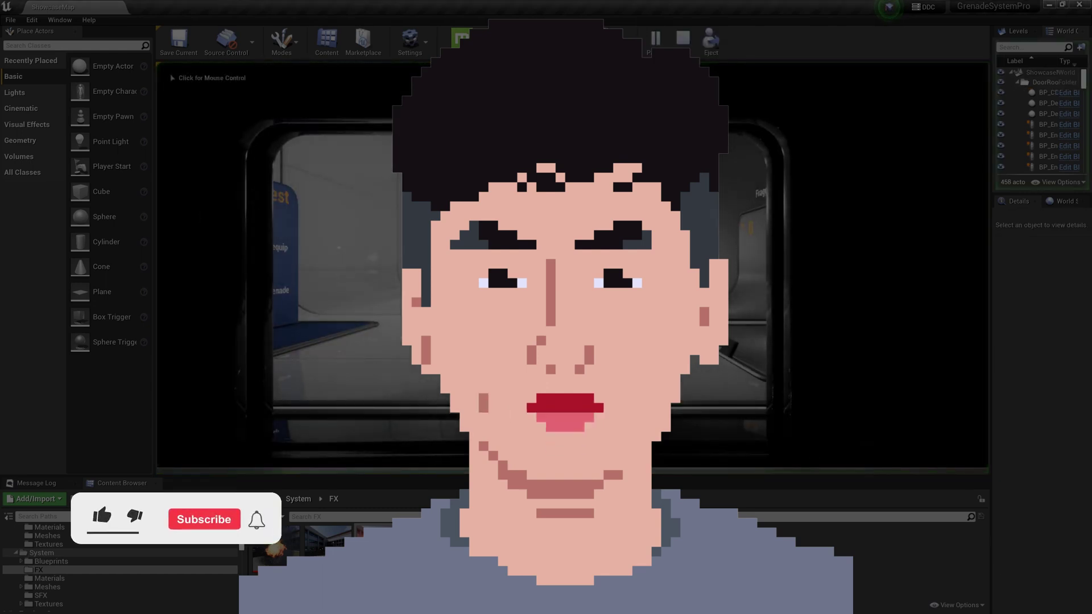
Play-test the showcase level by moving the character through the rooms and trying the grenades on the enemies.
key("w")
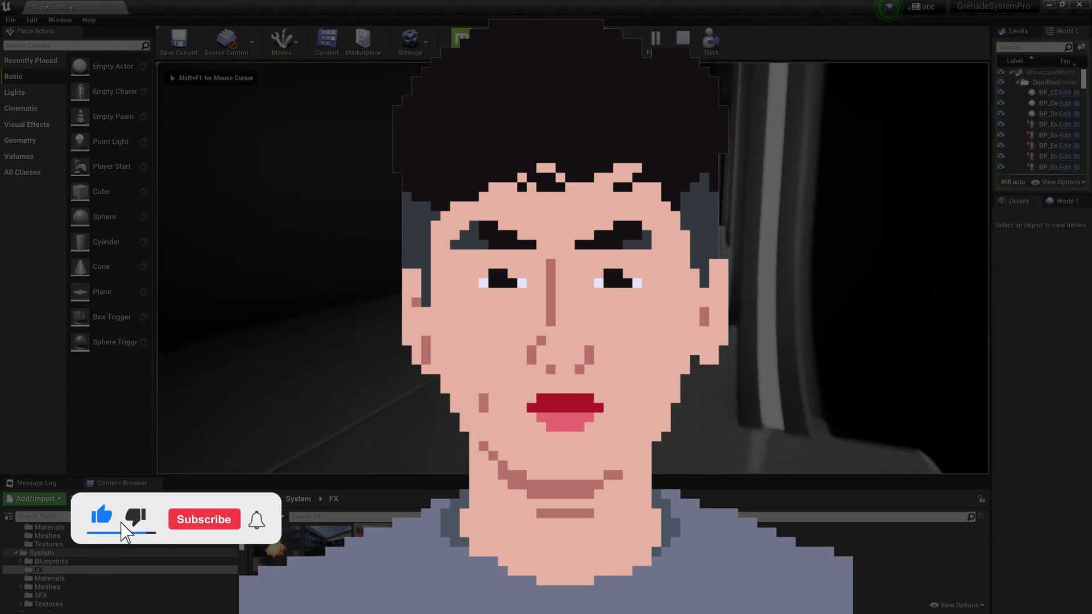
key("w")
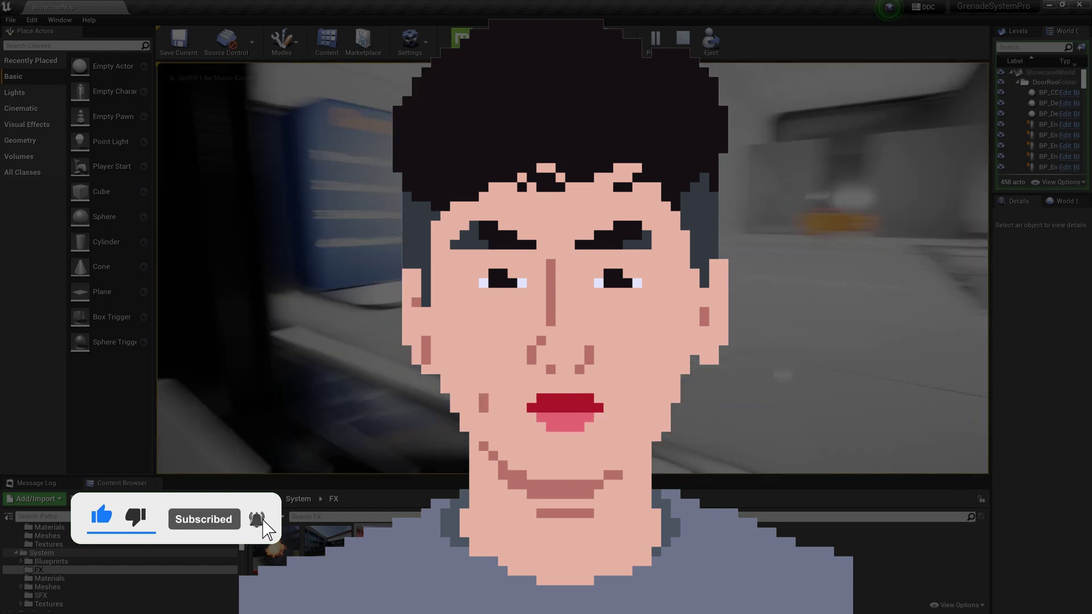
key("w")
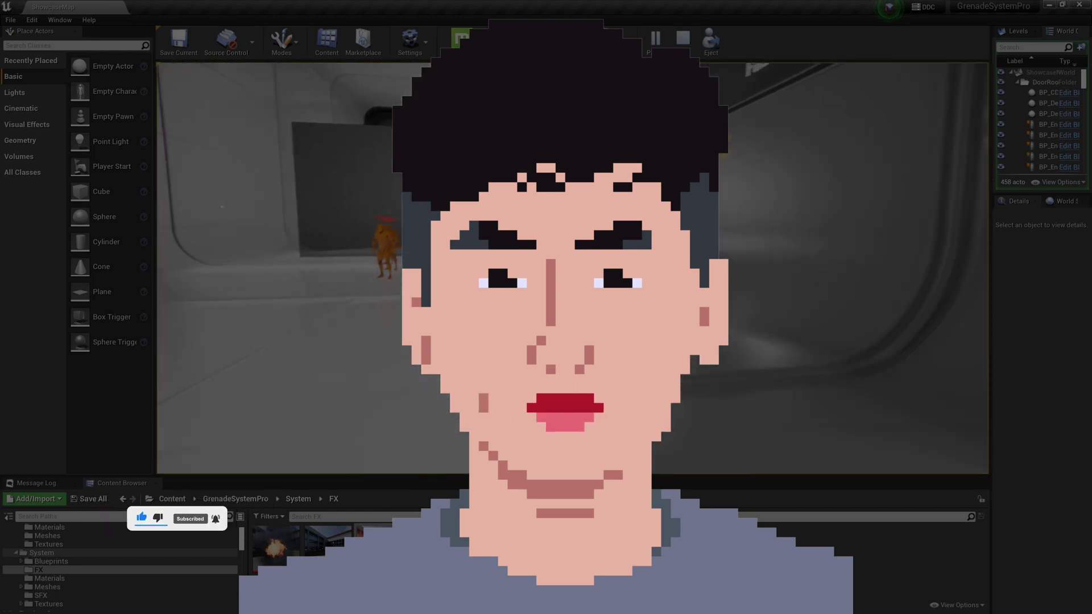
key("w")
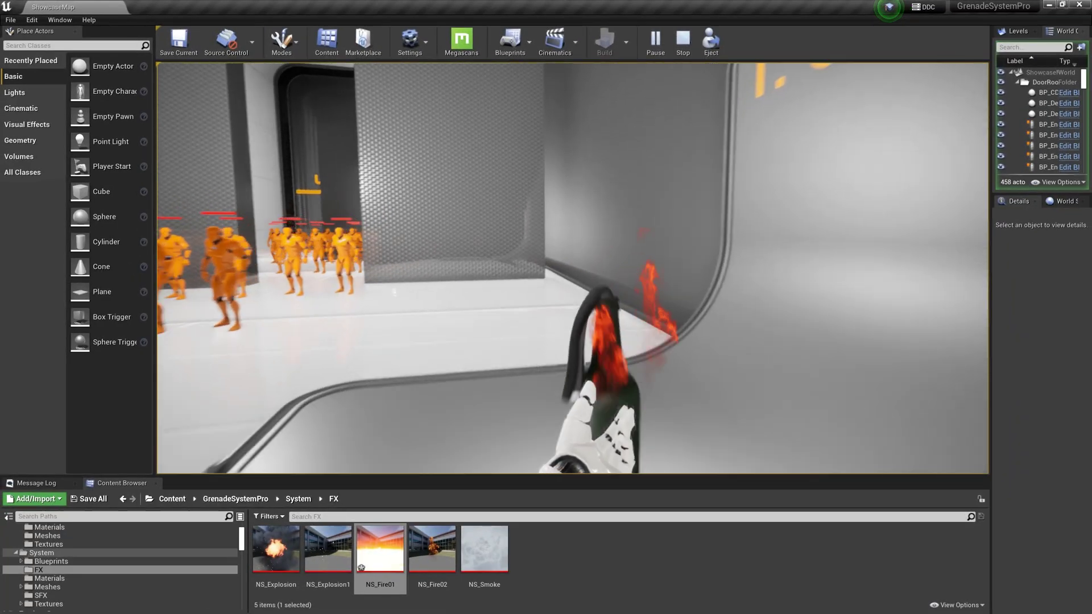
key("g")
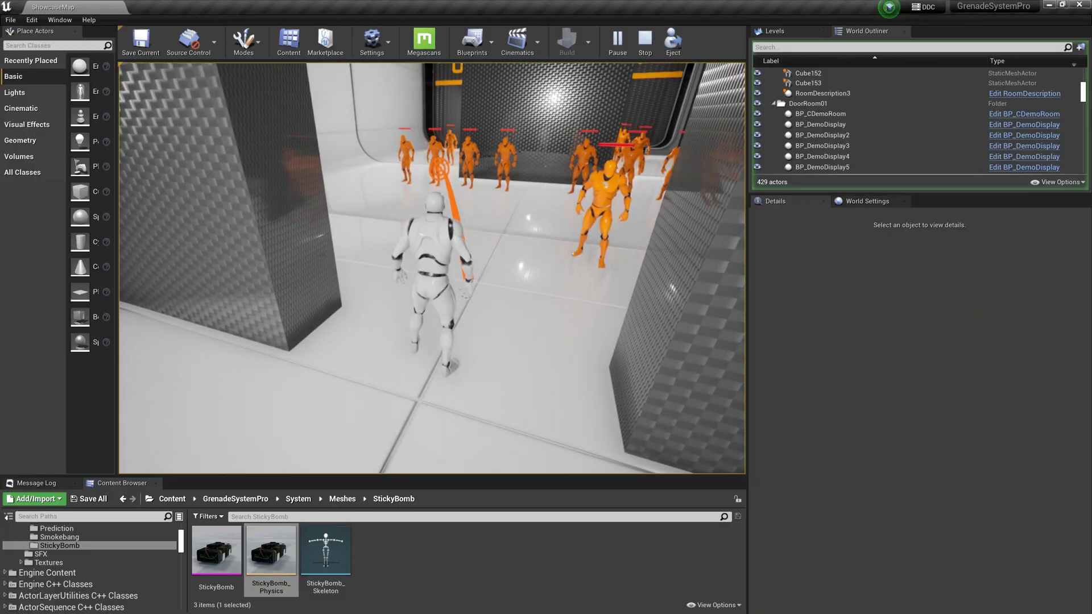
key("g")
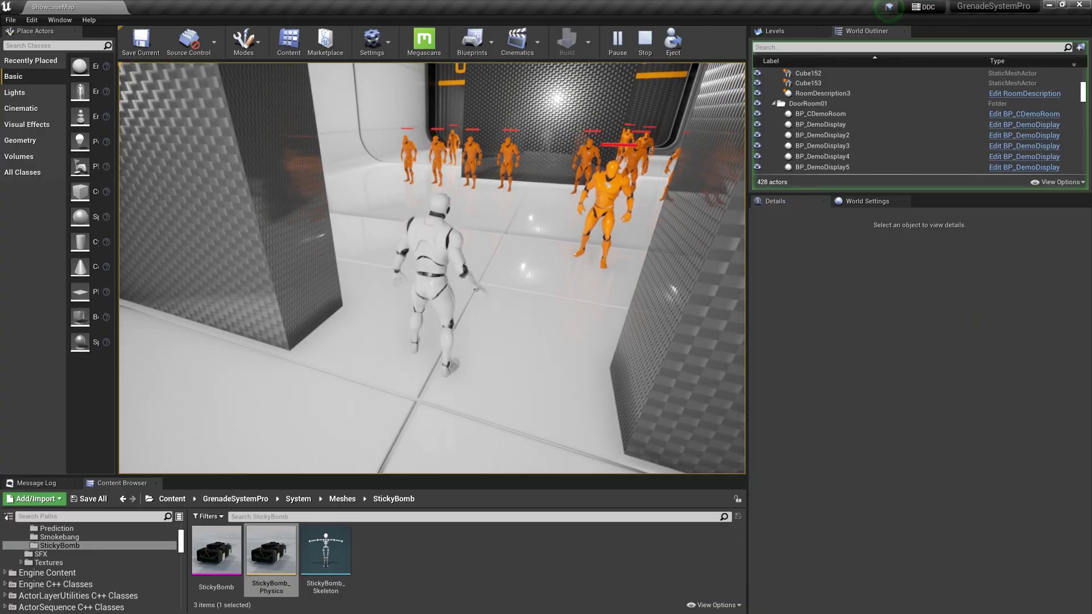
key("w")
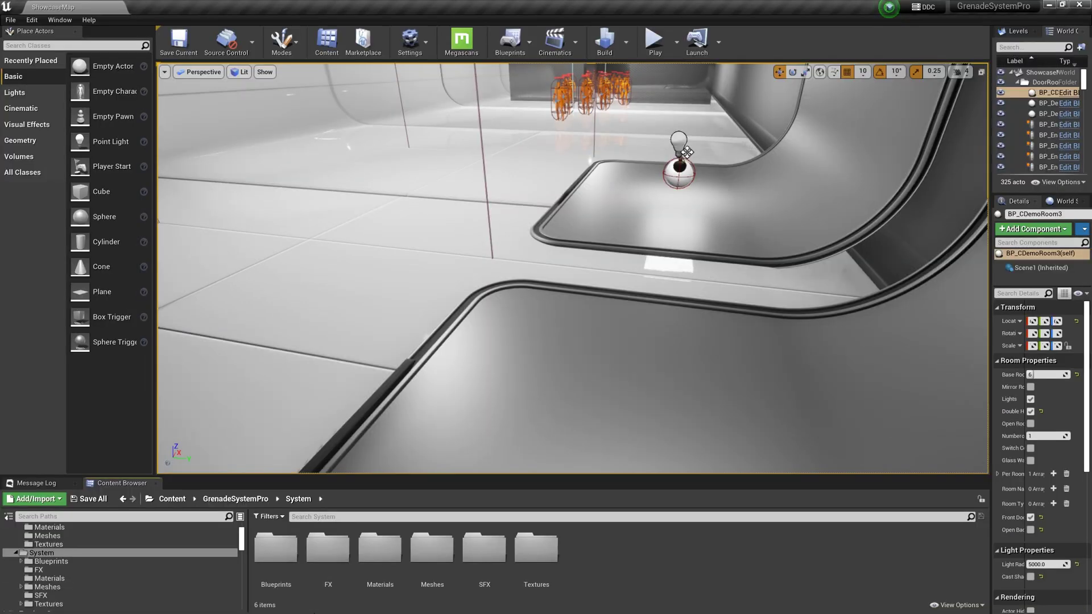
Open the BP_MasterPrediction blueprint from the Predictions folder under System/Blueprints.
double_click(276, 547)
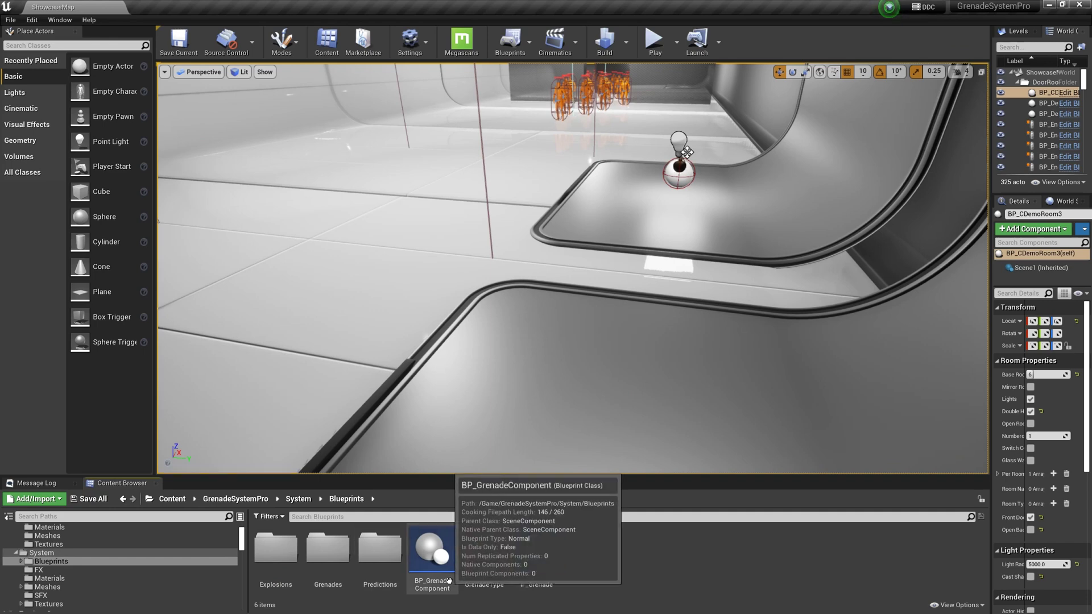
double_click(385, 581)
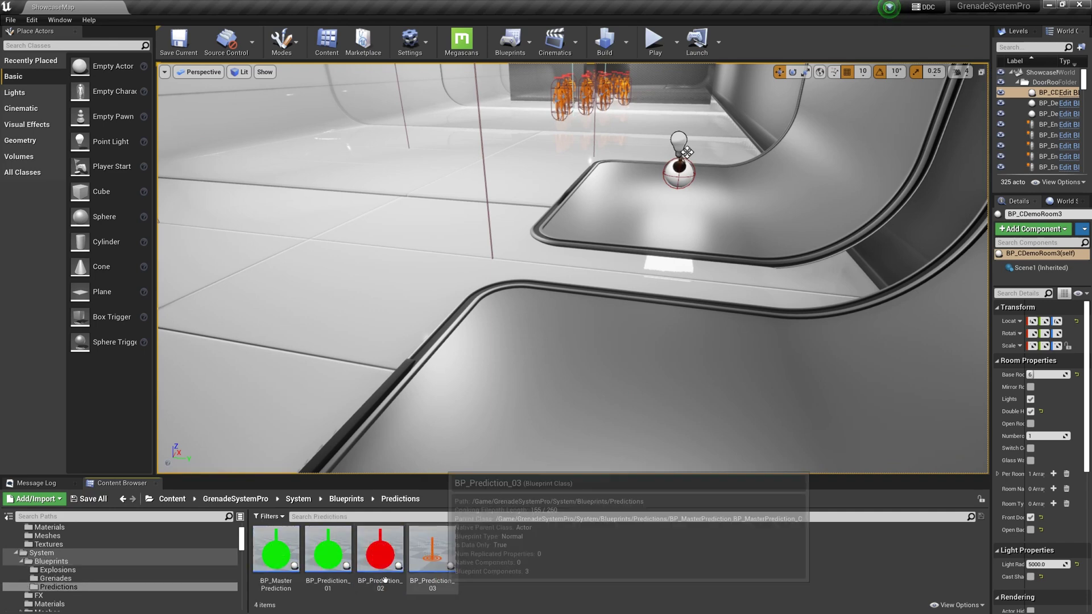
double_click(276, 551)
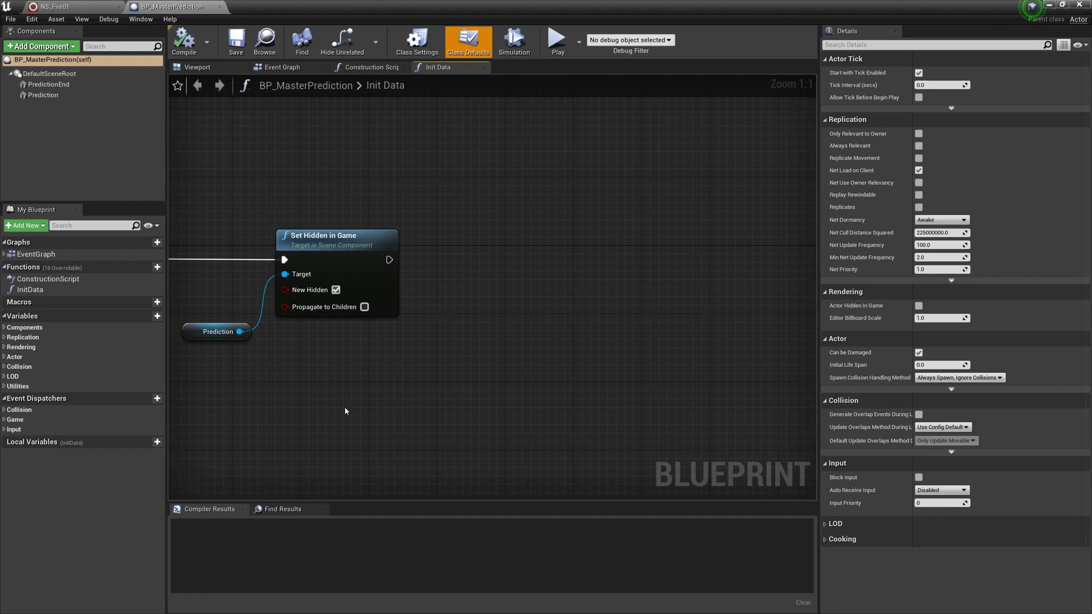
Examine the PredictionEnd and Prediction mesh components of BP_MasterPrediction in its 3D preview.
left_click(208, 67)
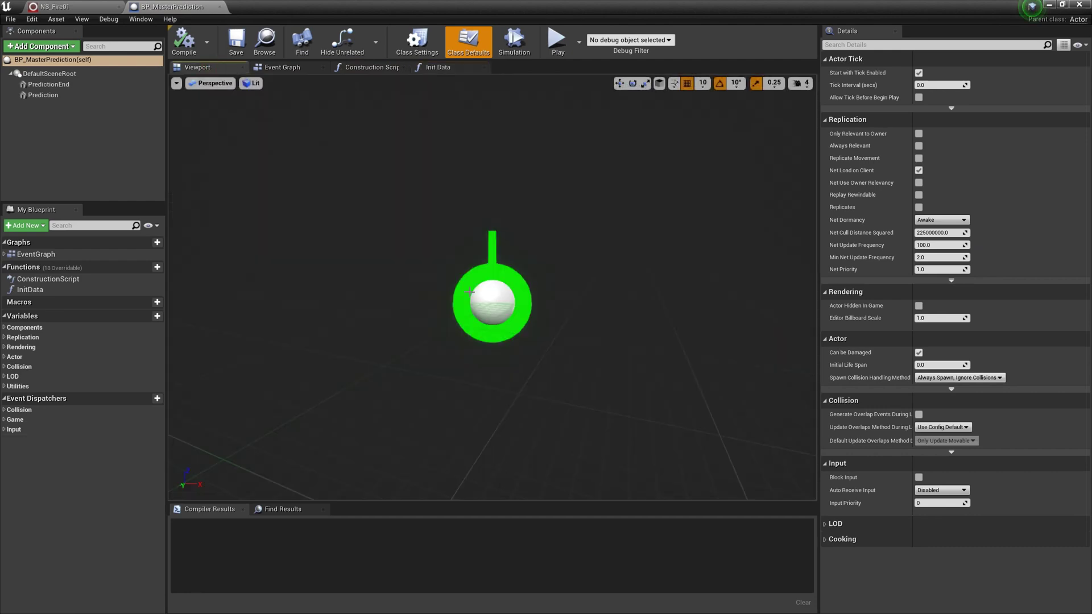
left_click(74, 85)
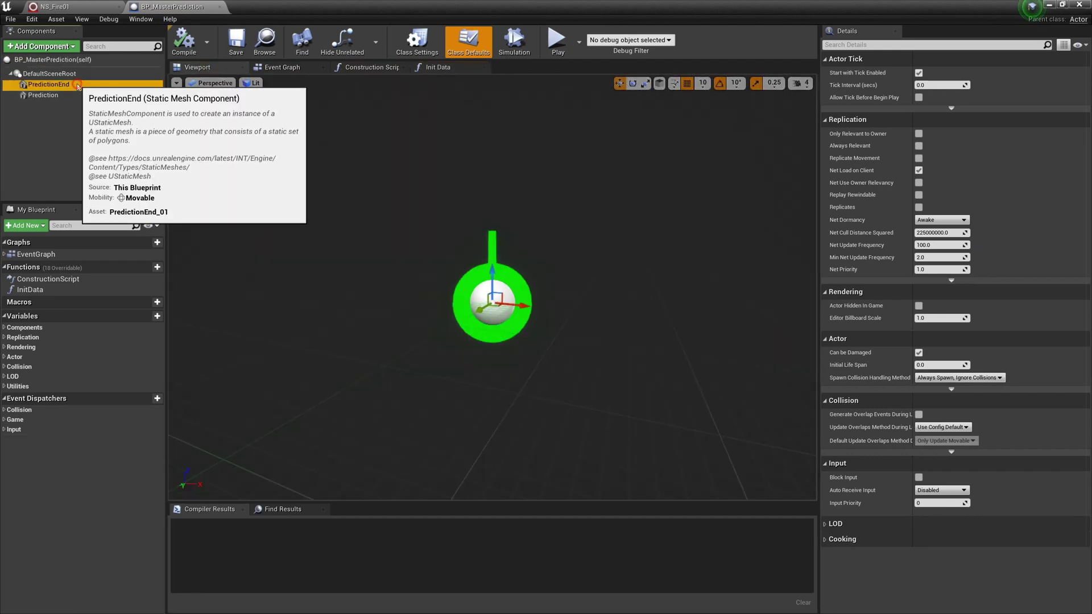
left_click(74, 95)
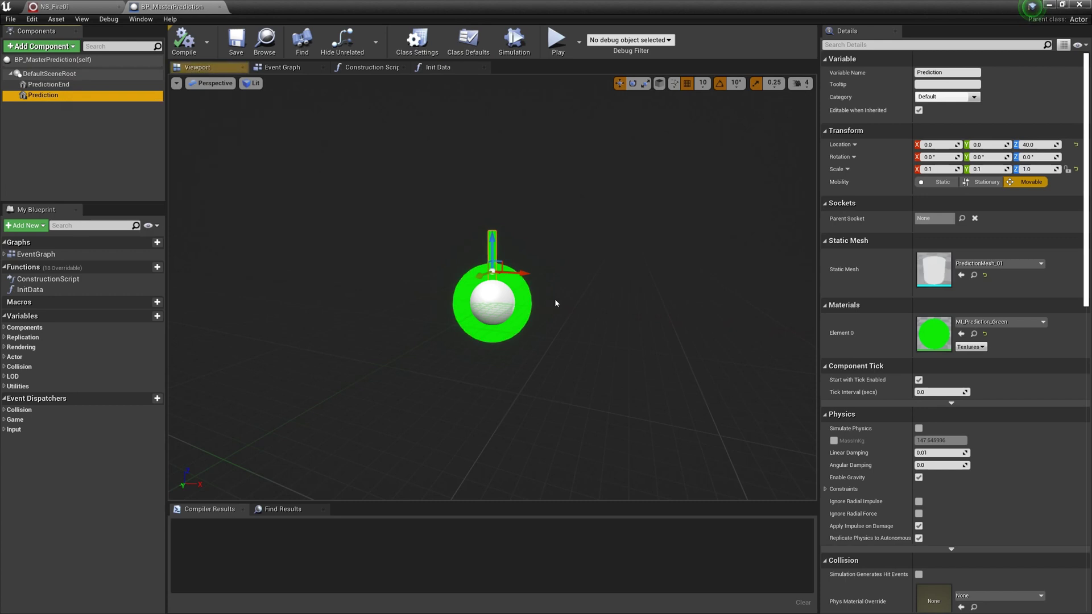
key("f")
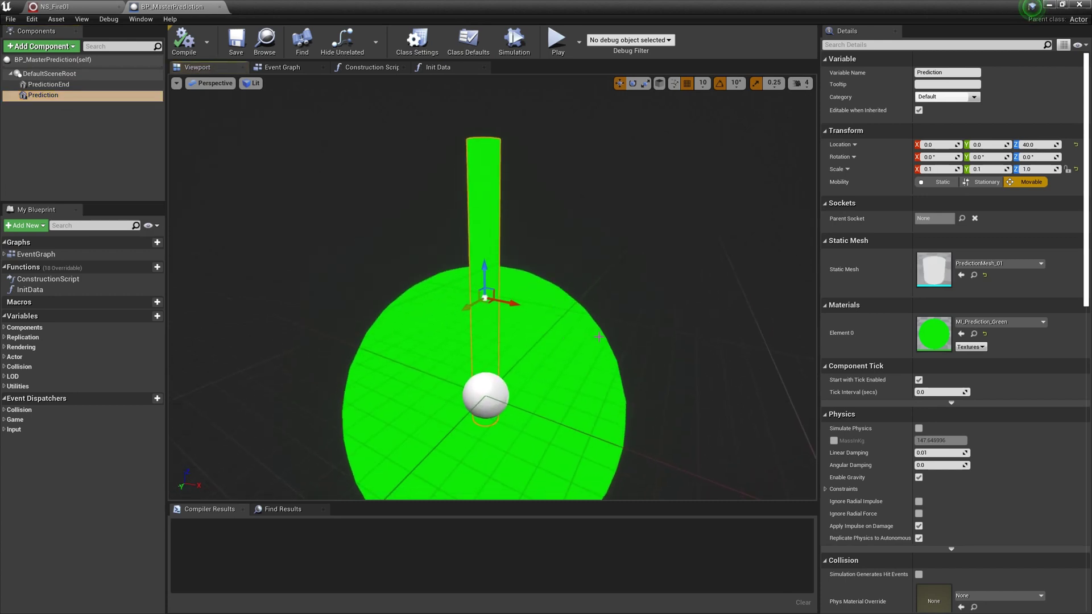
scroll(610, 296, "down", 5)
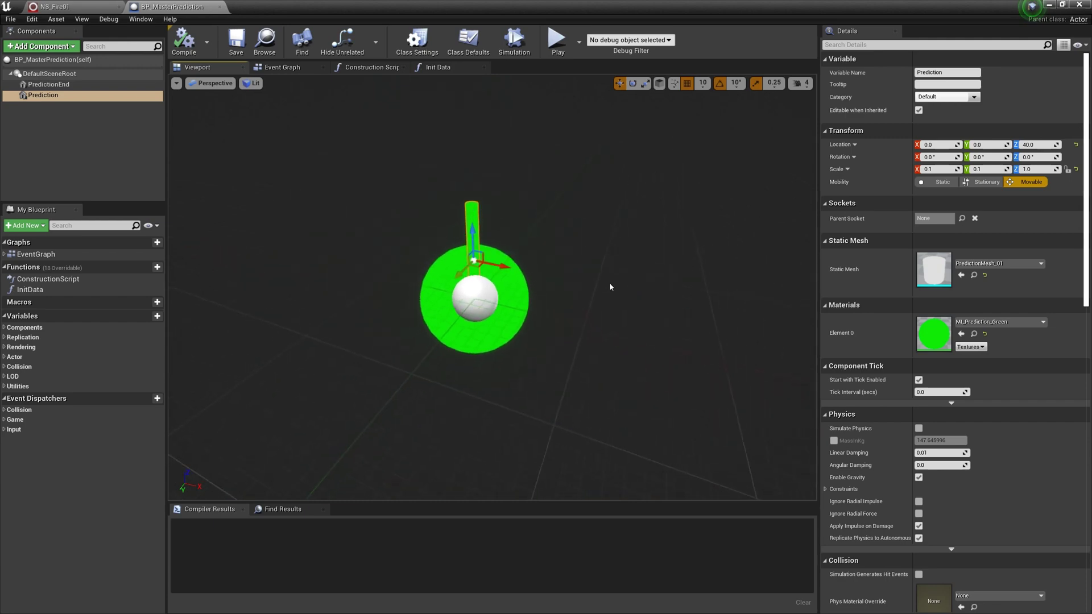
Open the BP_GrenadeComponent blueprint from the Blueprints folder, then return to the level editor.
left_click(1050, 5)
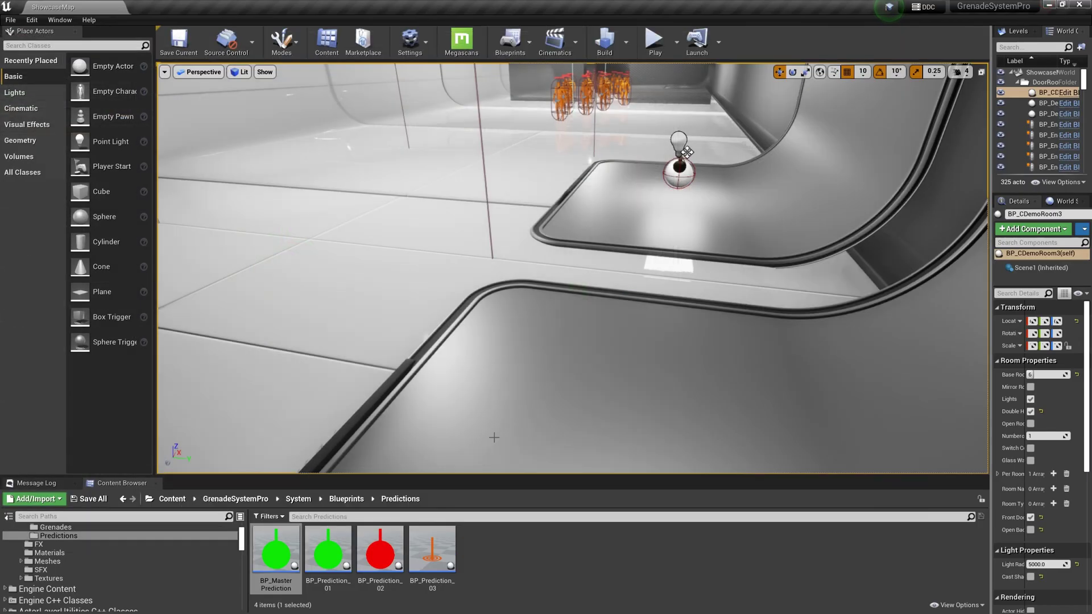
double_click(434, 598)
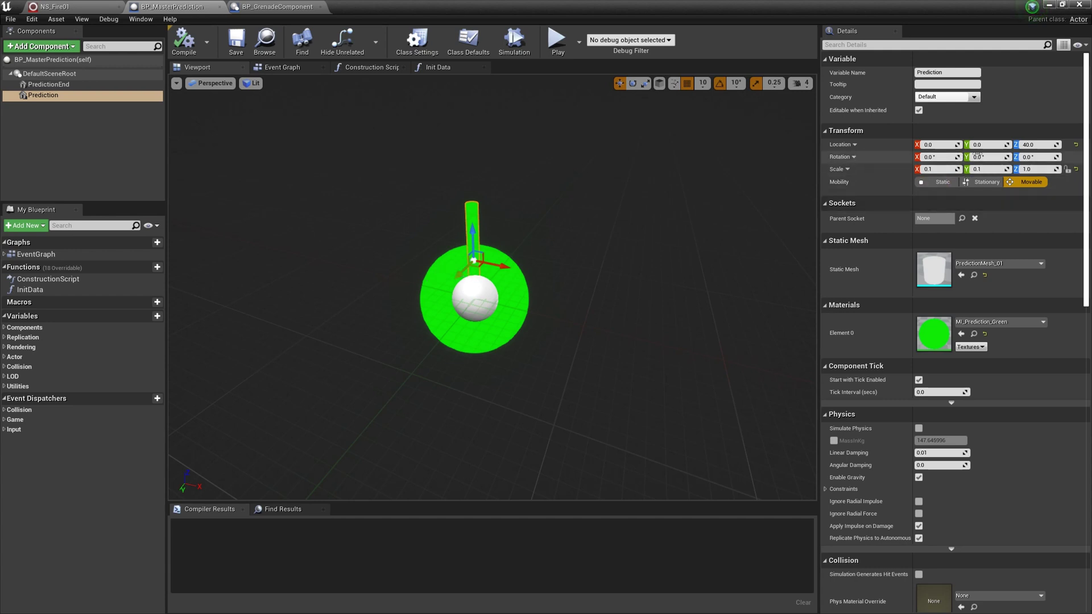
key("alt+s")
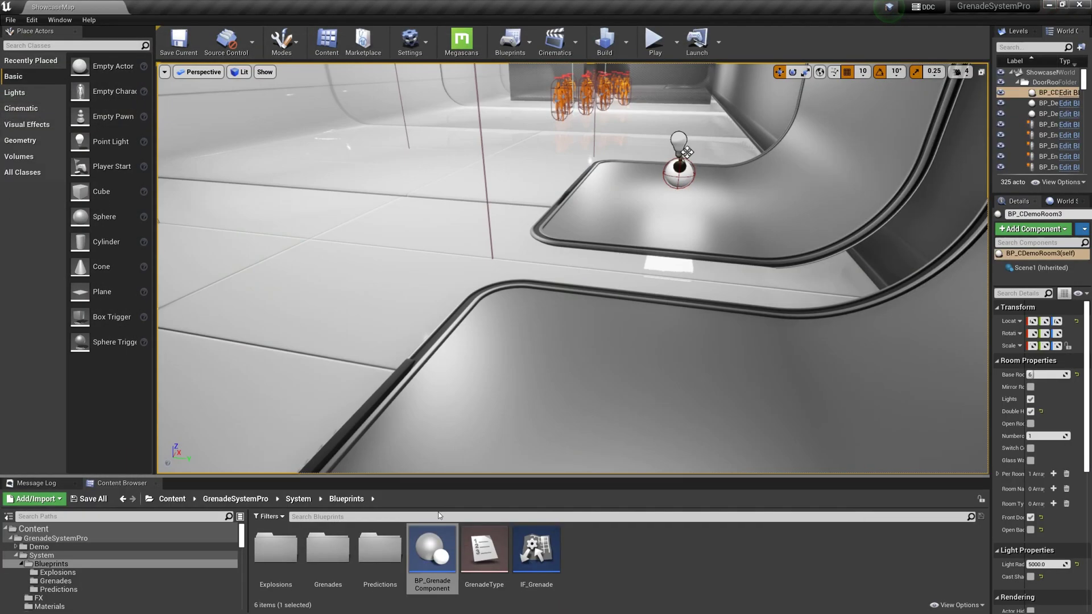
Open BP_Prediction_03 from the Predictions folder in the full blueprint editor and view its meshes in the 3D preview.
double_click(378, 574)
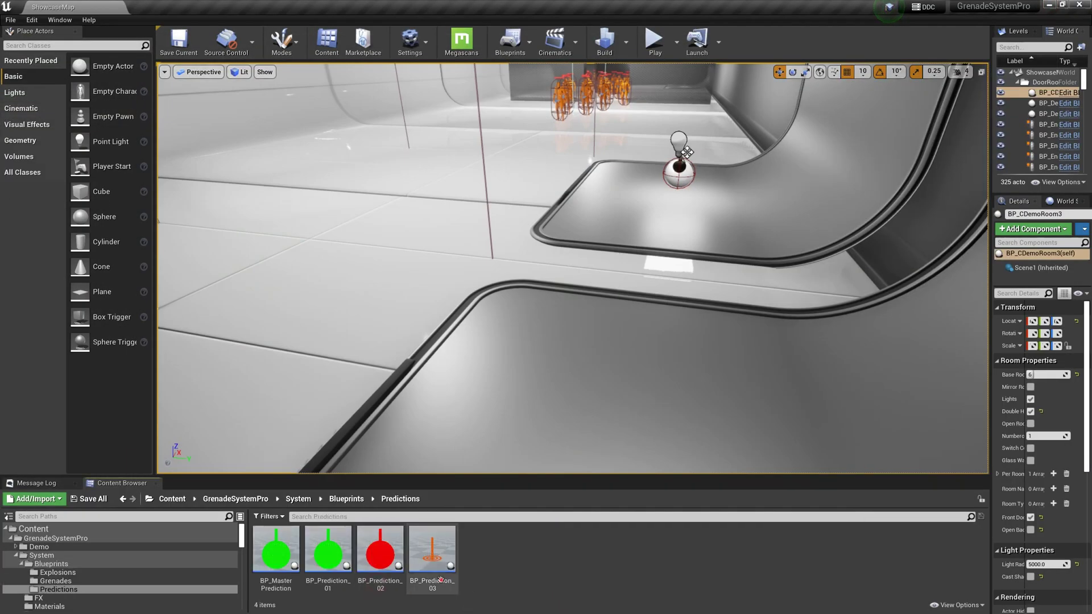
double_click(432, 549)
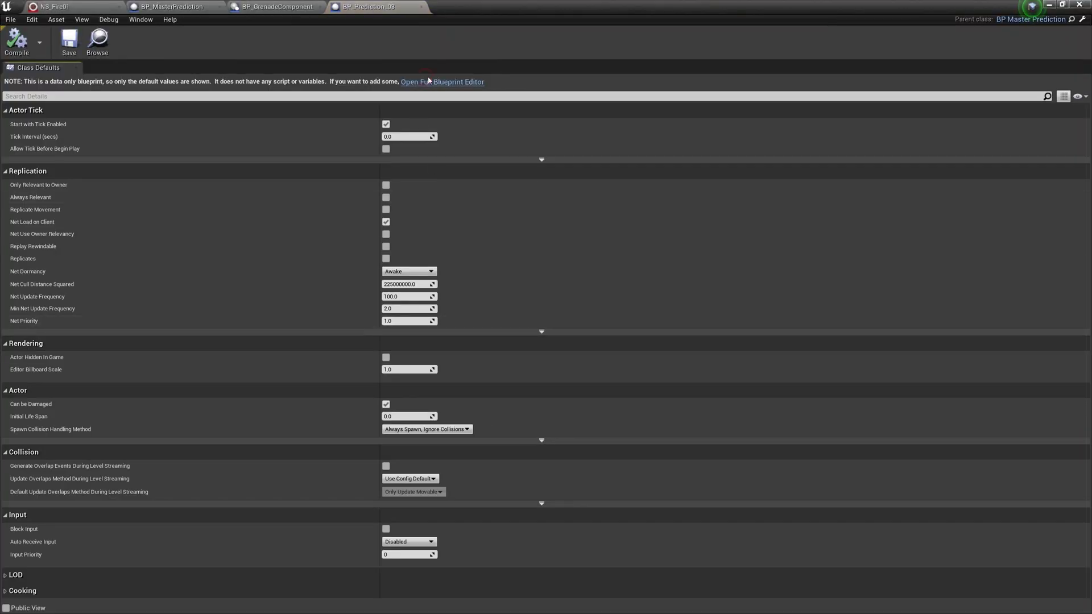
left_click(429, 81)
left_click(204, 68)
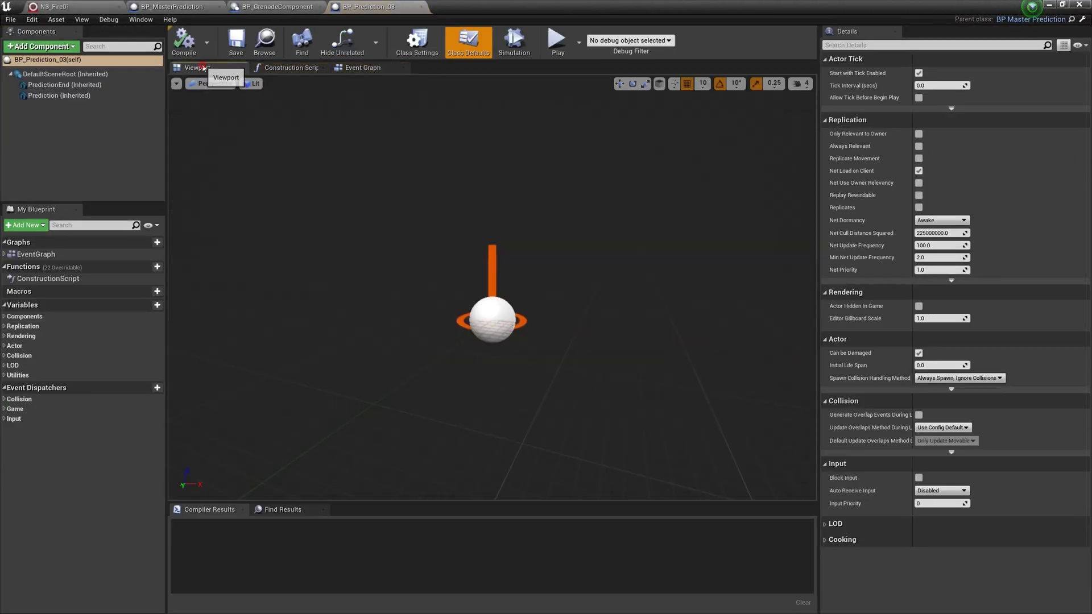
right_click_drag(568, 324, 601, 378)
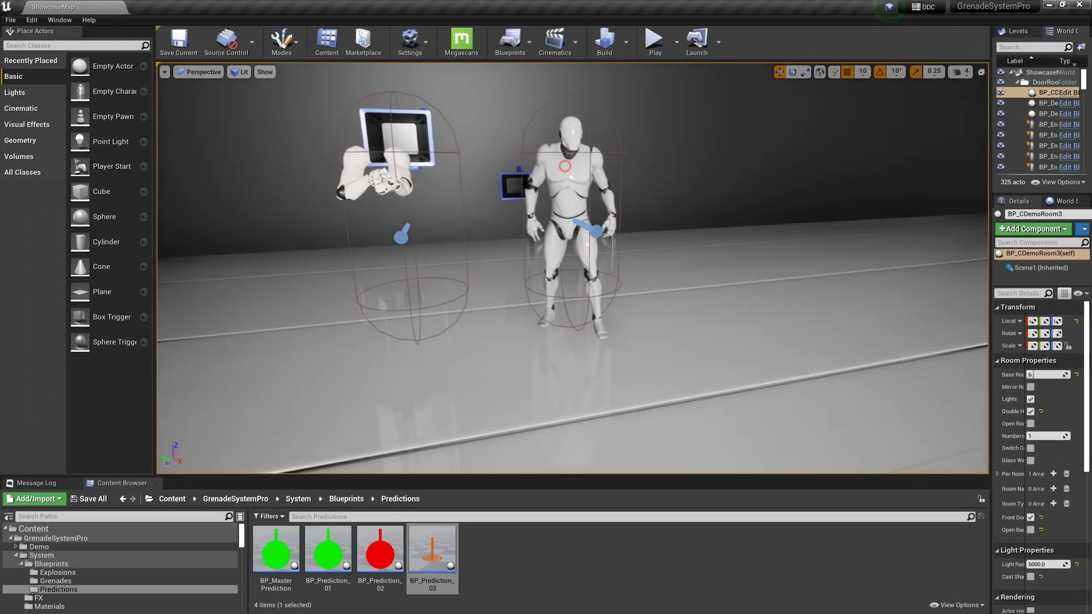
Select ThirdPersonCharacter in the level, open its blueprint and inspect the GrenadeComponent attached to the mesh.
left_click(565, 166)
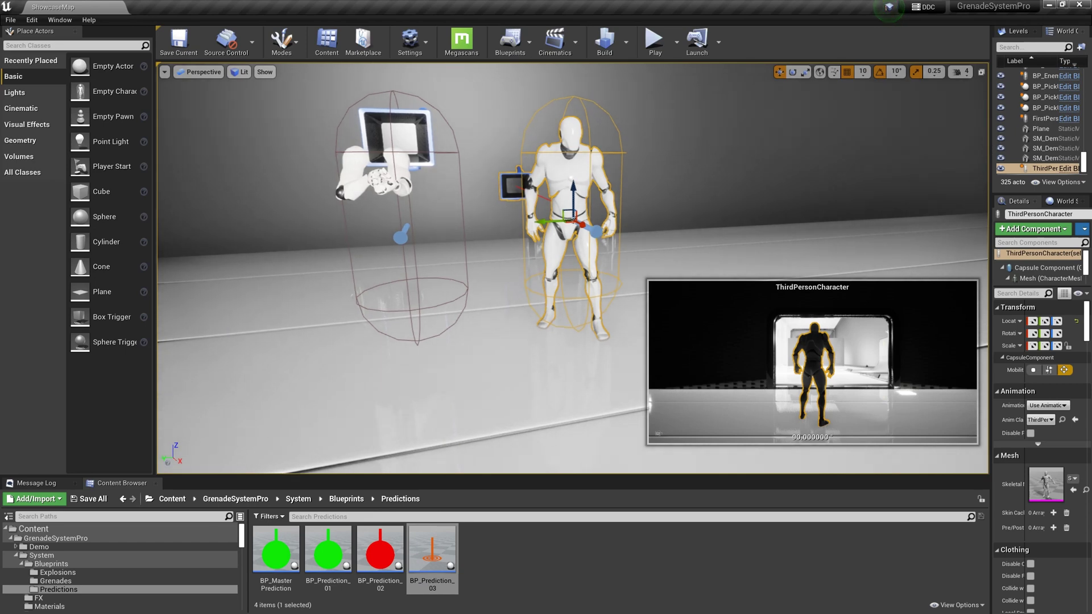
key("Up")
left_click_drag(991, 147, 926, 148)
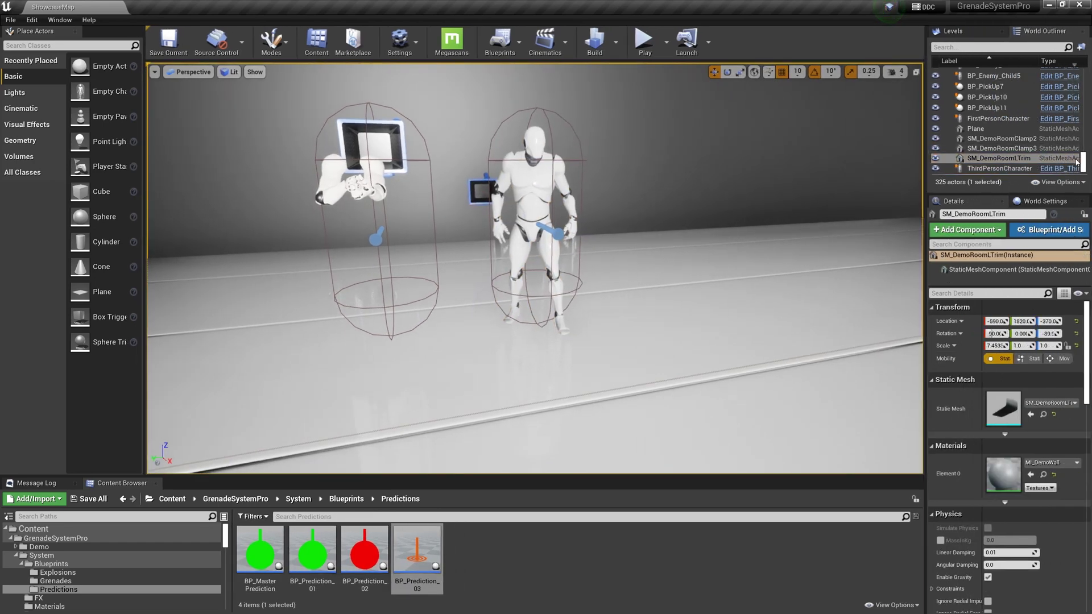
key("Down")
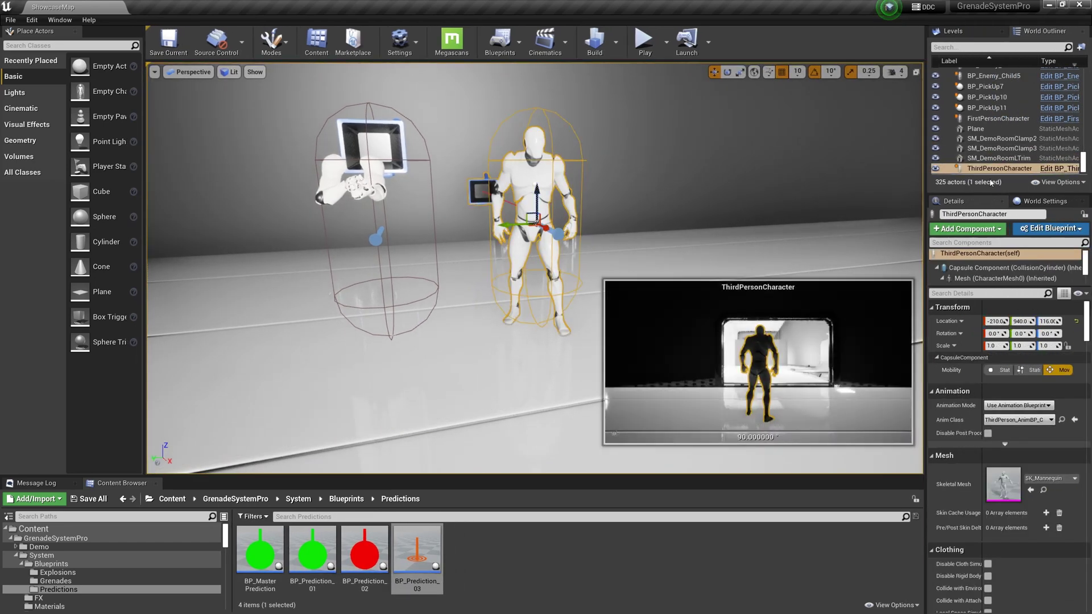
left_click(1053, 169)
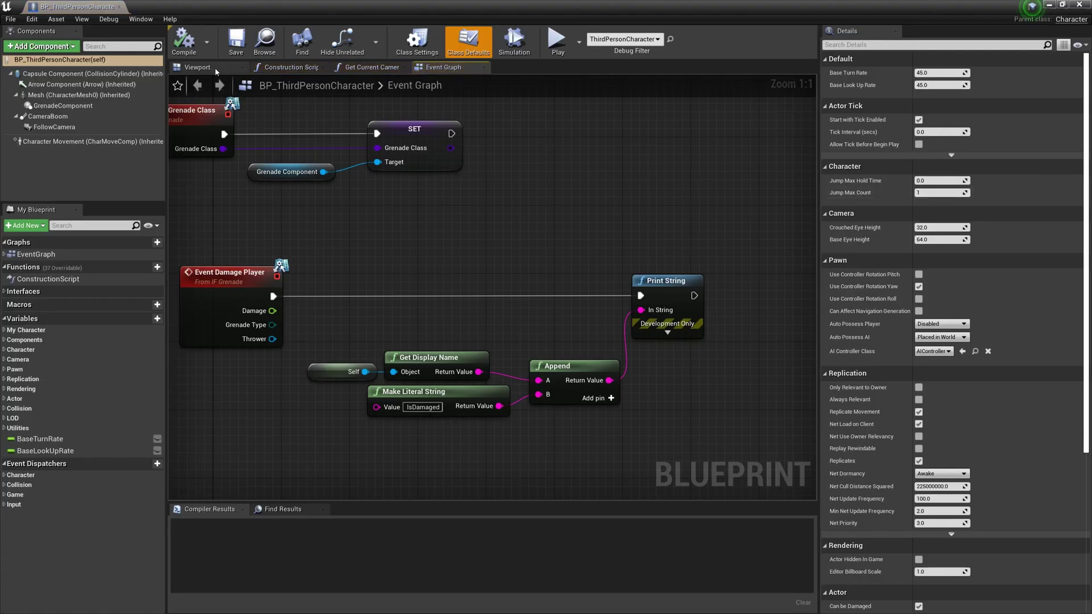
left_click(216, 69)
left_click(63, 106)
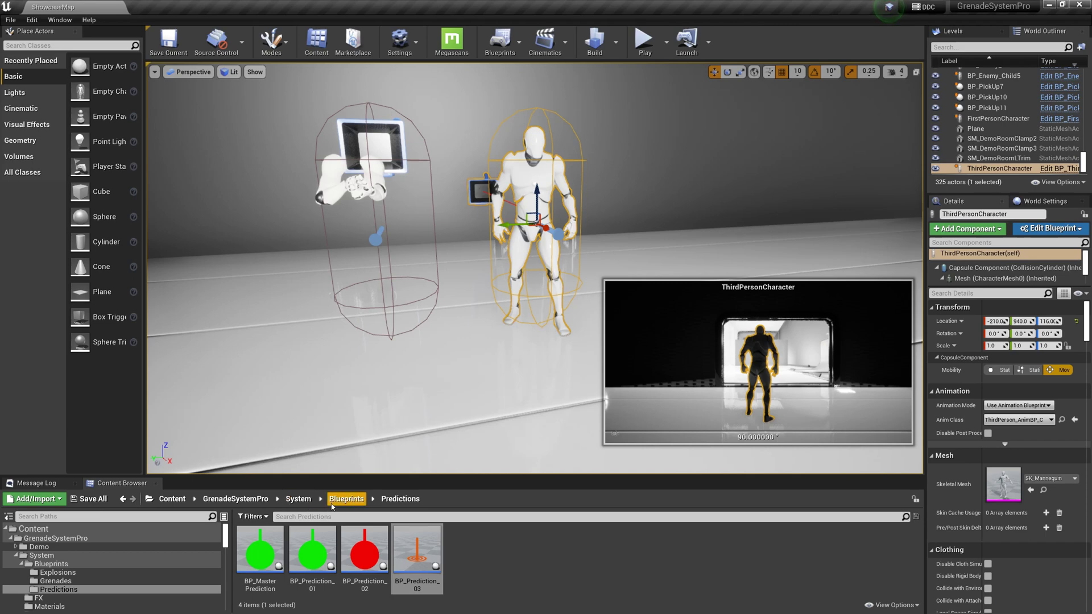
Open the BP_MasterGrenade blueprint from the Grenades folder and view its 3D preview.
left_click(331, 503)
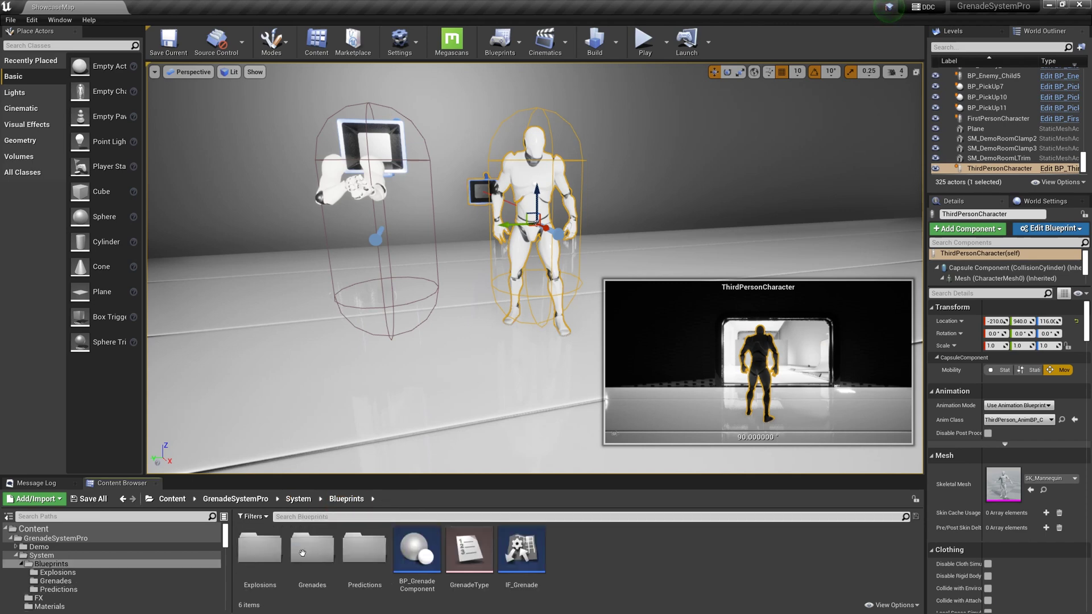
double_click(310, 589)
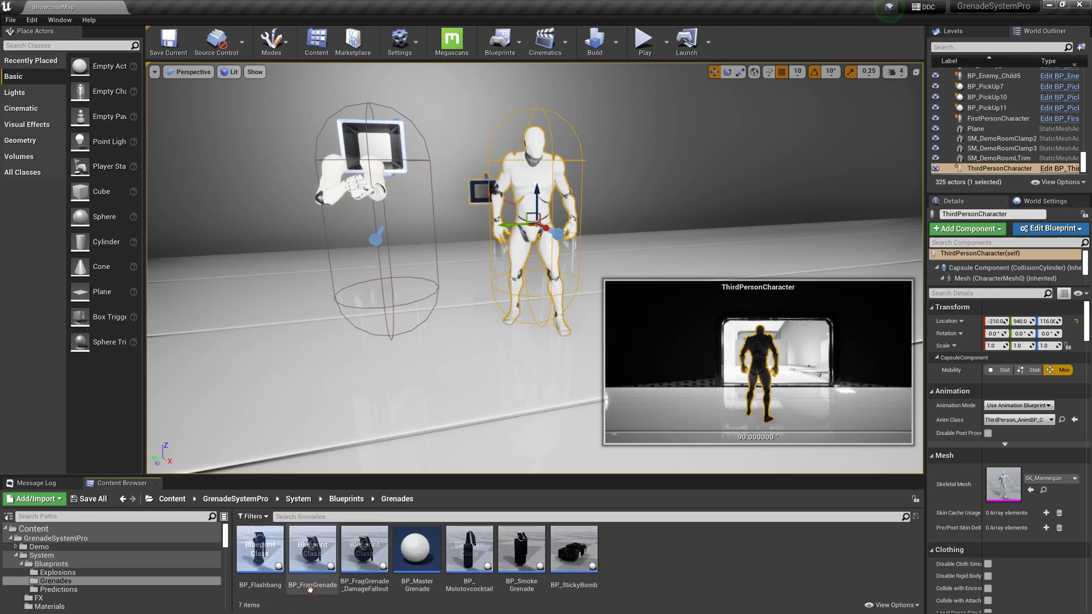
double_click(428, 589)
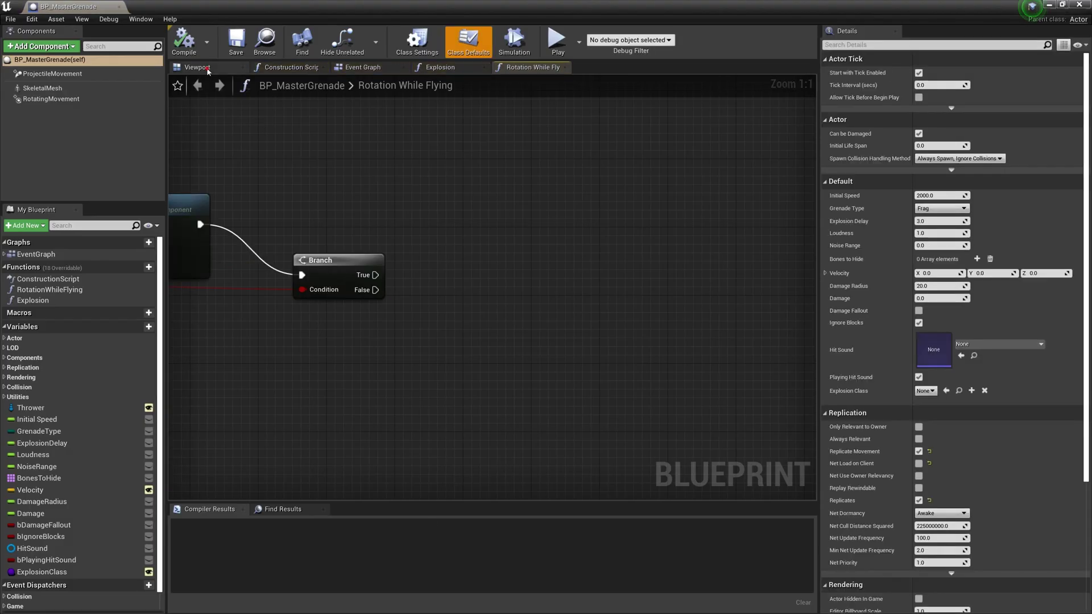
left_click(197, 68)
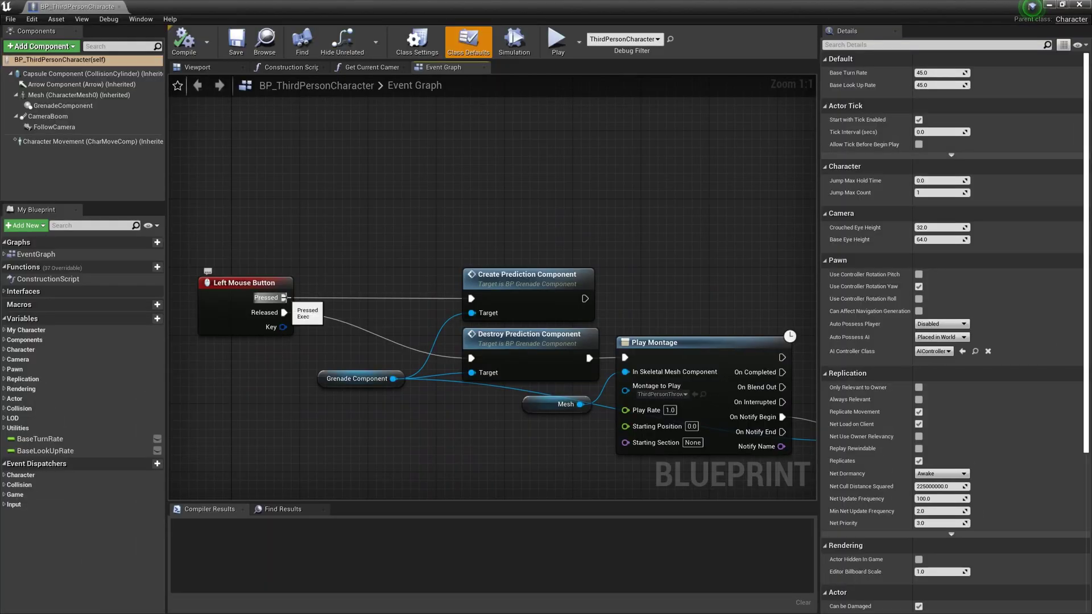
Add a Grenade Component reference with a connected Set Rotation Angle node above the Left Mouse Button event in BP_ThirdPersonCharacter's event graph.
right_click_drag(354, 217, 344, 284)
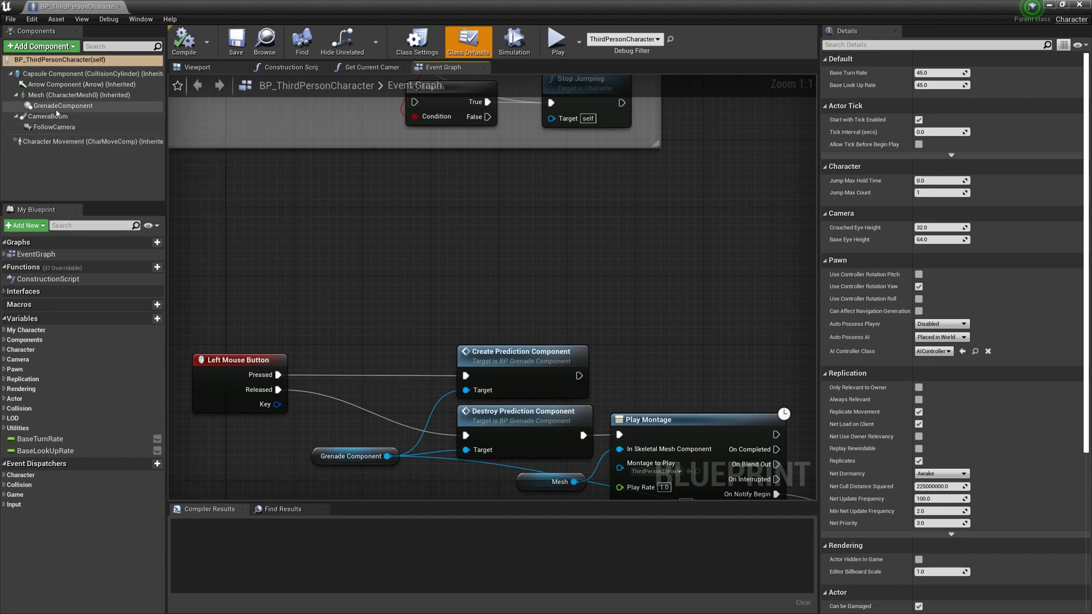
left_click_drag(61, 106, 297, 287)
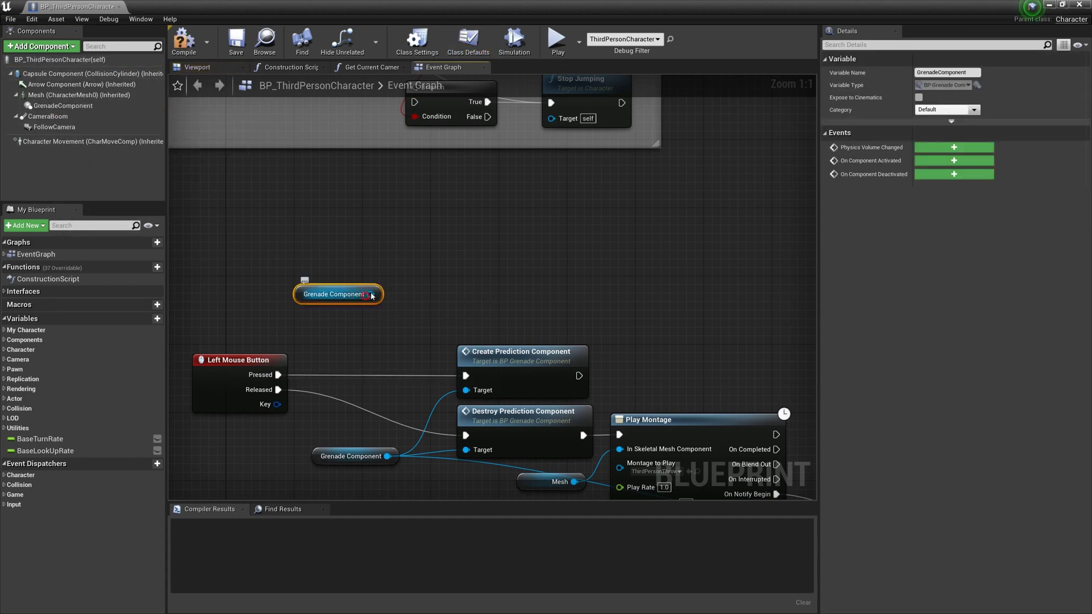
left_click_drag(370, 294, 400, 261)
type("angle")
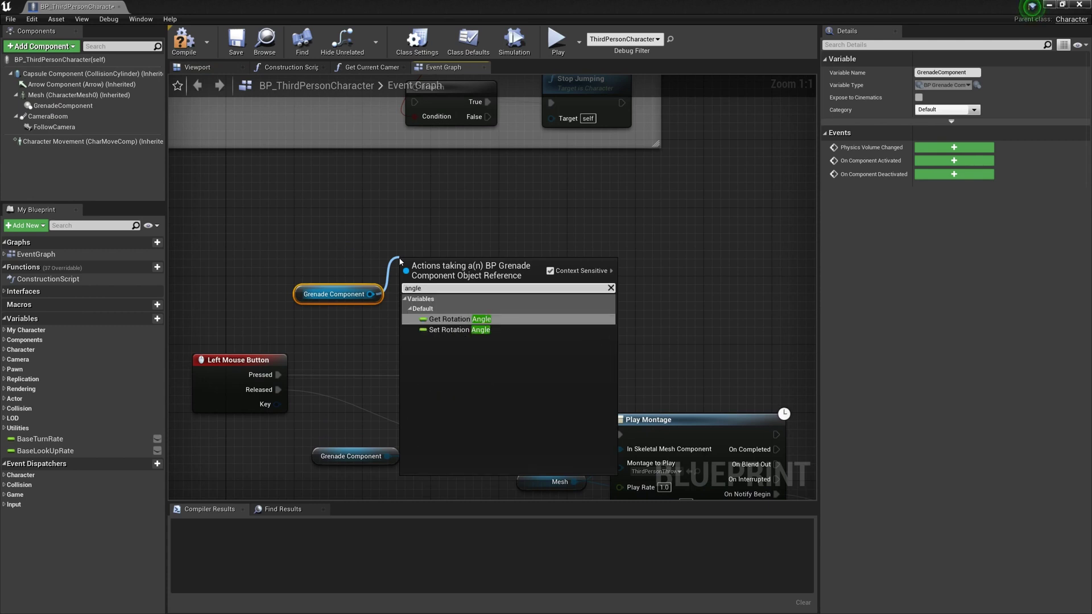
left_click(459, 330)
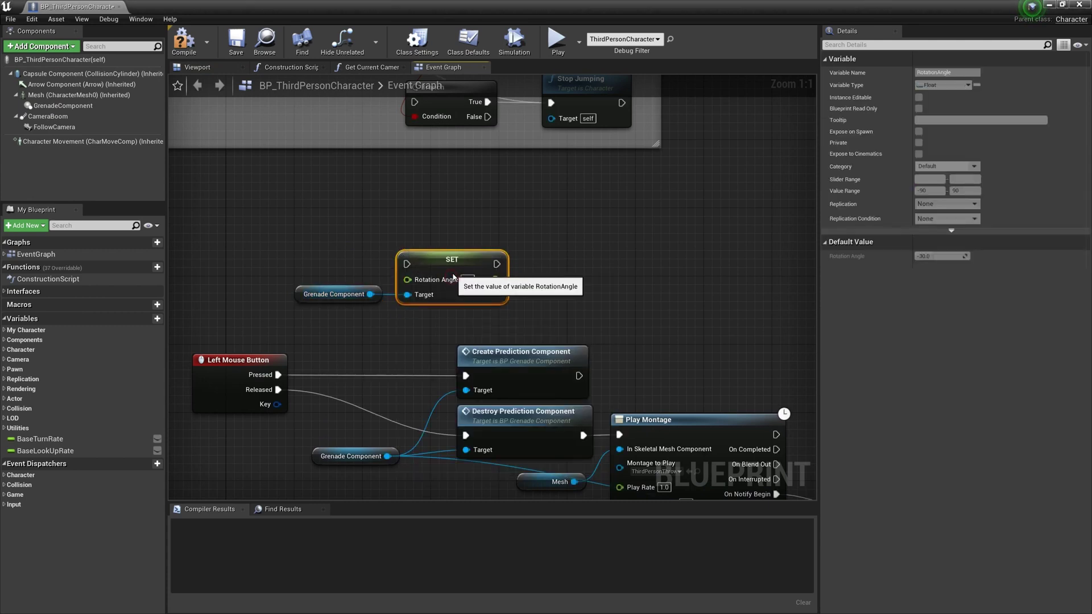
Display the default settings of the GrenadeComponent in the character's 3D preview, including its rotation angle.
left_click(197, 68)
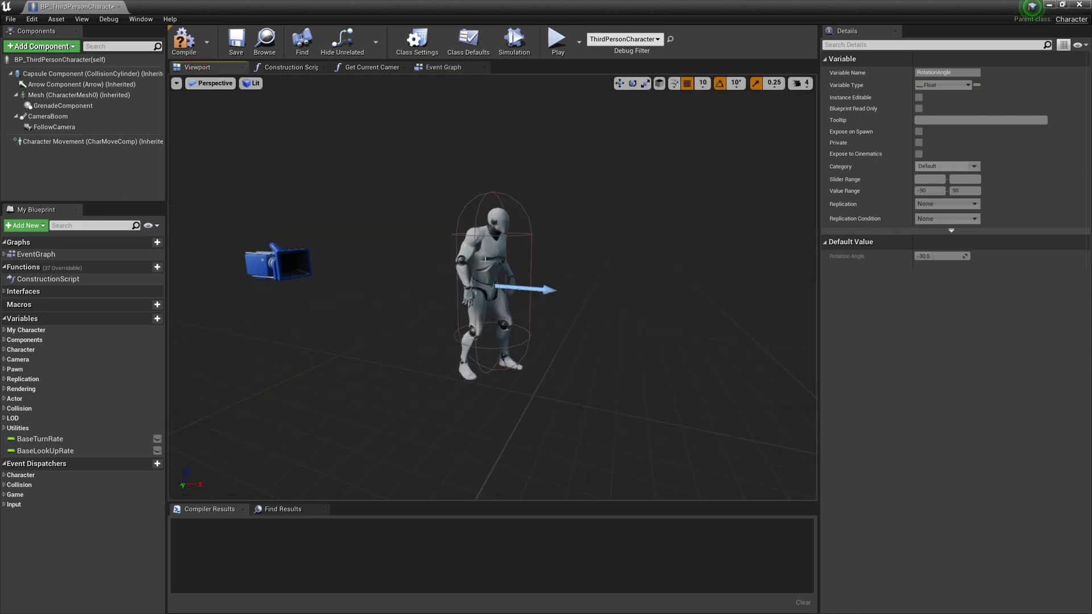
left_click(81, 107)
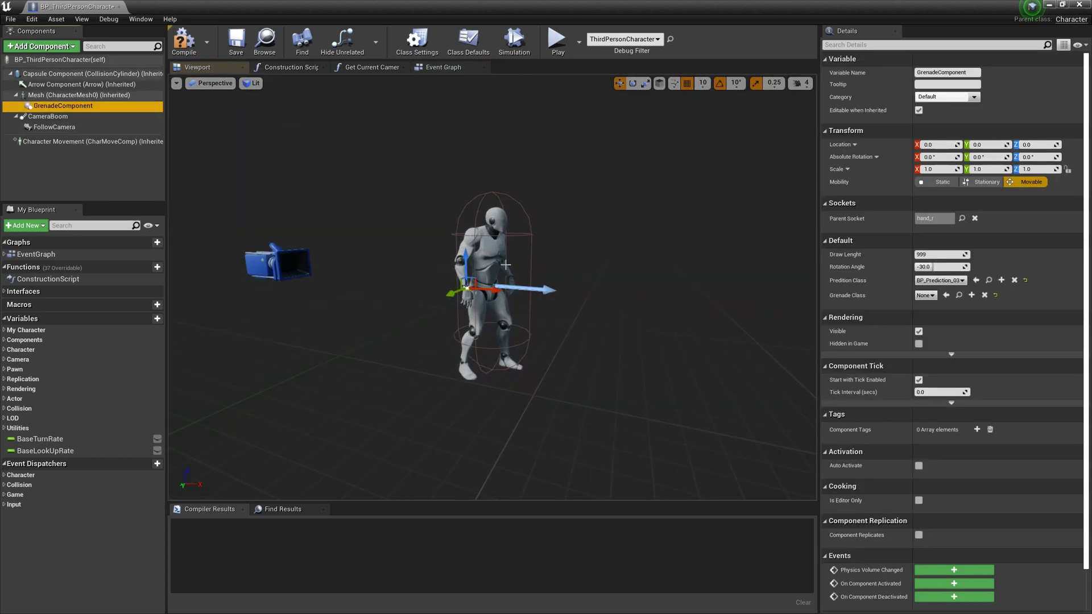